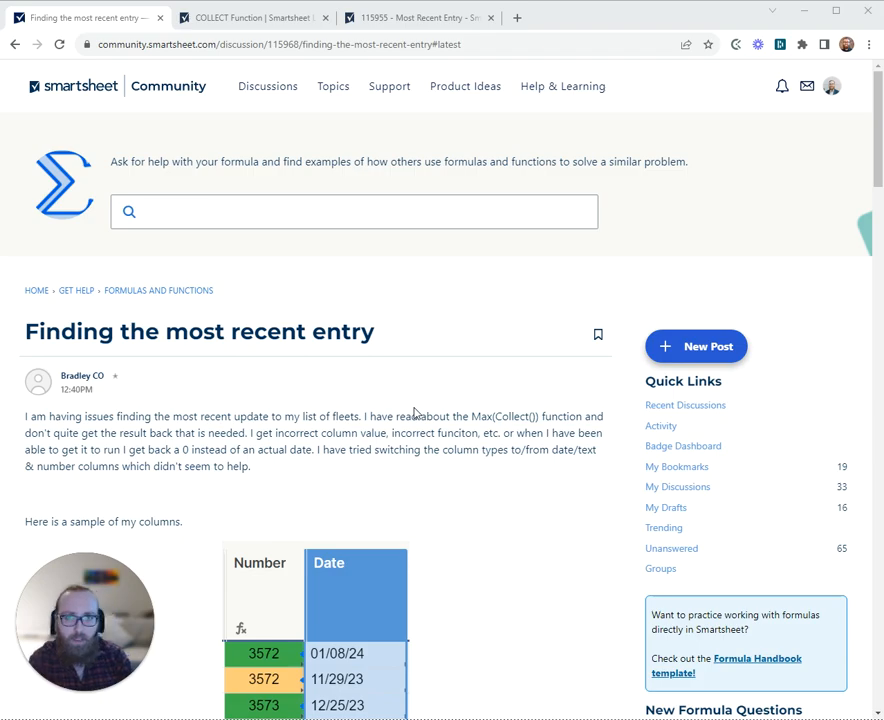
# Step: Read the community question about finding the most recent entry, including its sample Number and Date columns and attempted MAX(COLLECT()) formula
pyautogui.scroll(-3, 530, 492)
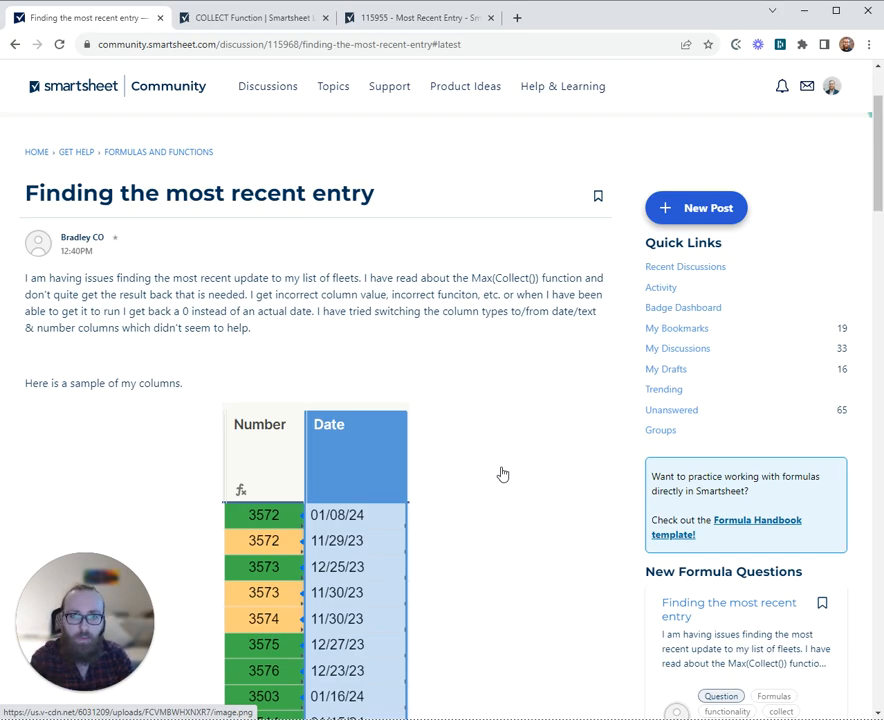
pyautogui.scroll(-4, 430, 458)
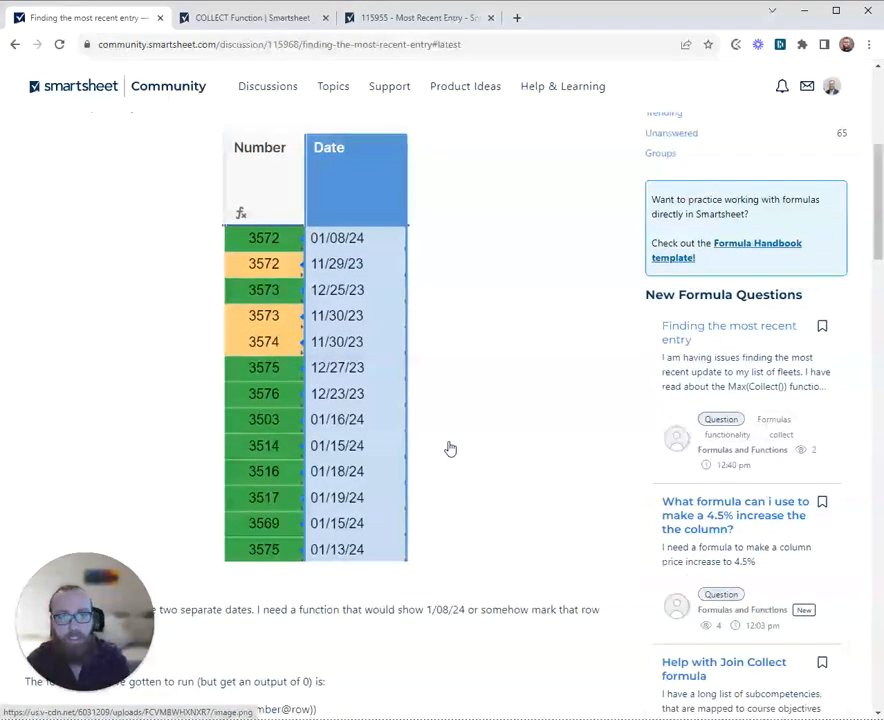
pyautogui.scroll(1, 460, 417)
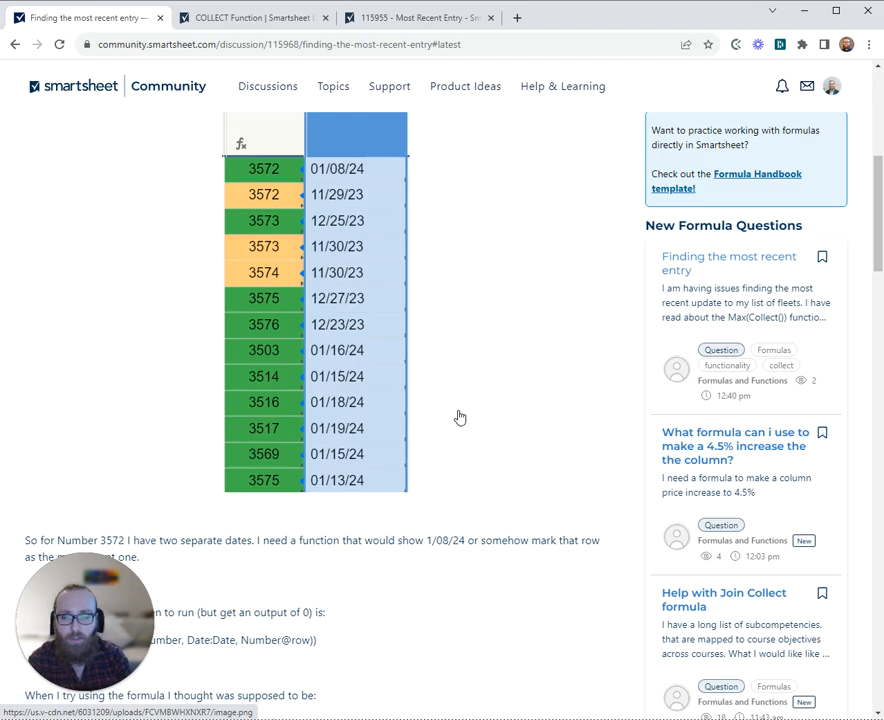
pyautogui.scroll(1, 441, 419)
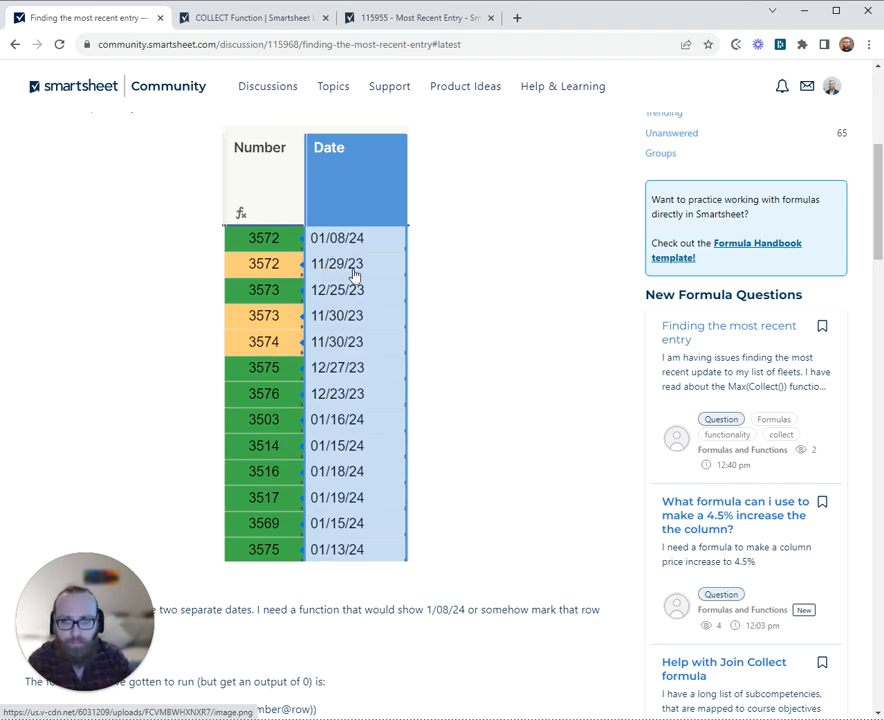
pyautogui.scroll(-2, 365, 280)
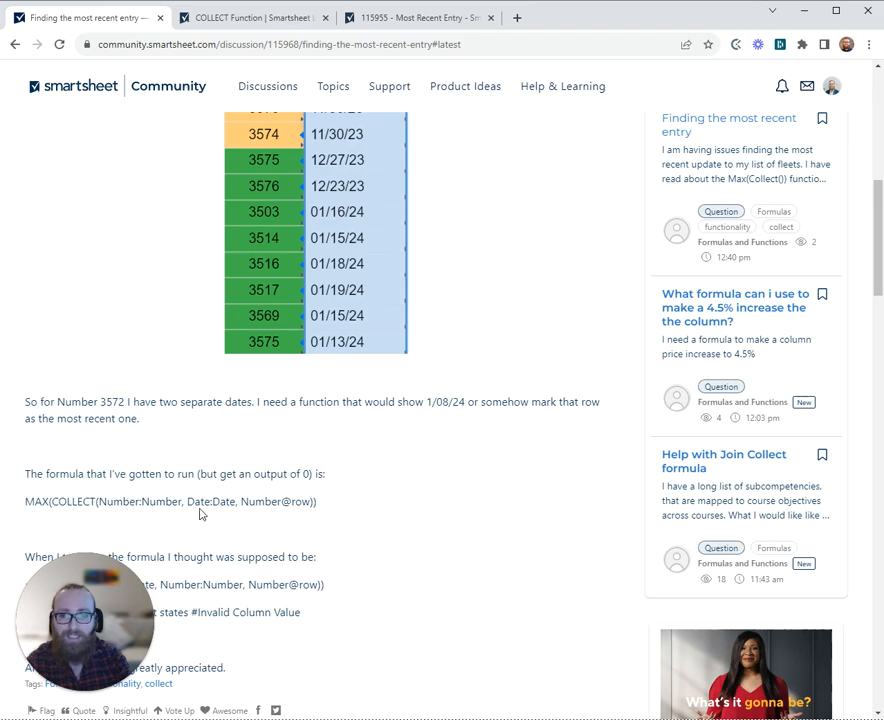
pyautogui.moveTo(129, 501); pyautogui.dragTo(213, 503)
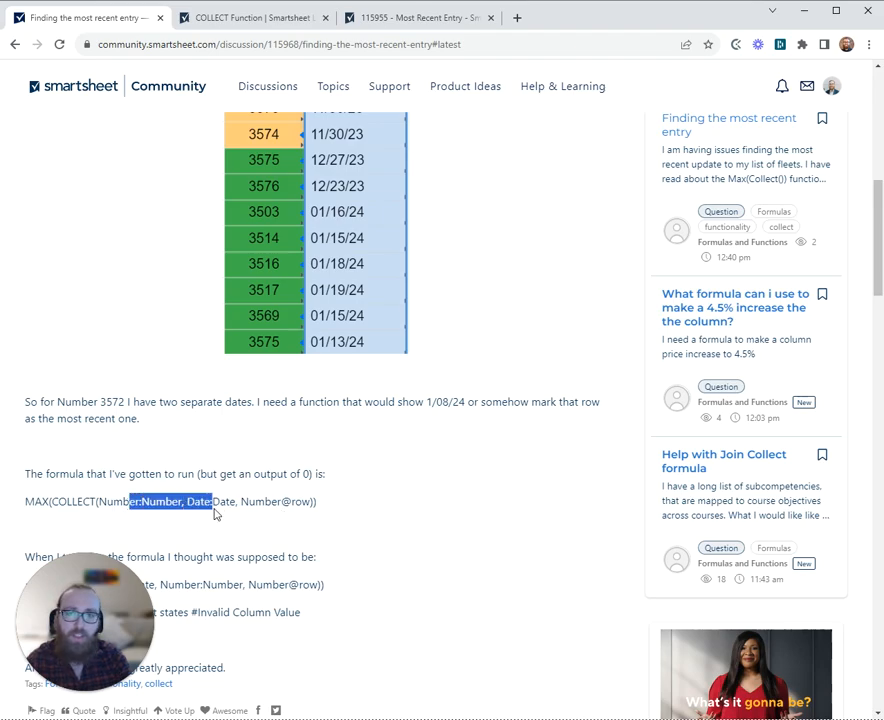
pyautogui.click(150, 500)
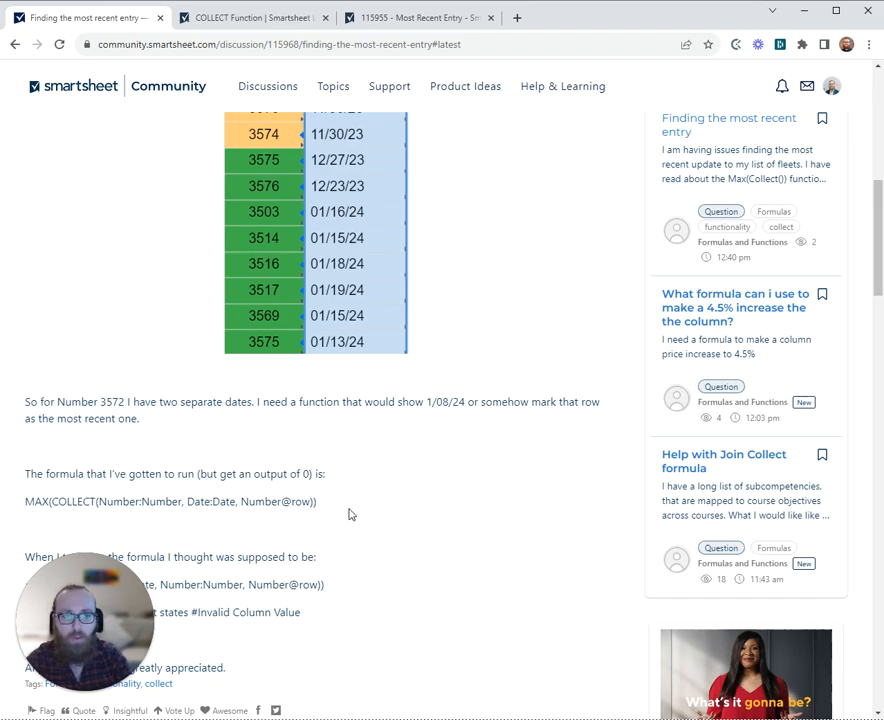
pyautogui.scroll(10, 326, 350)
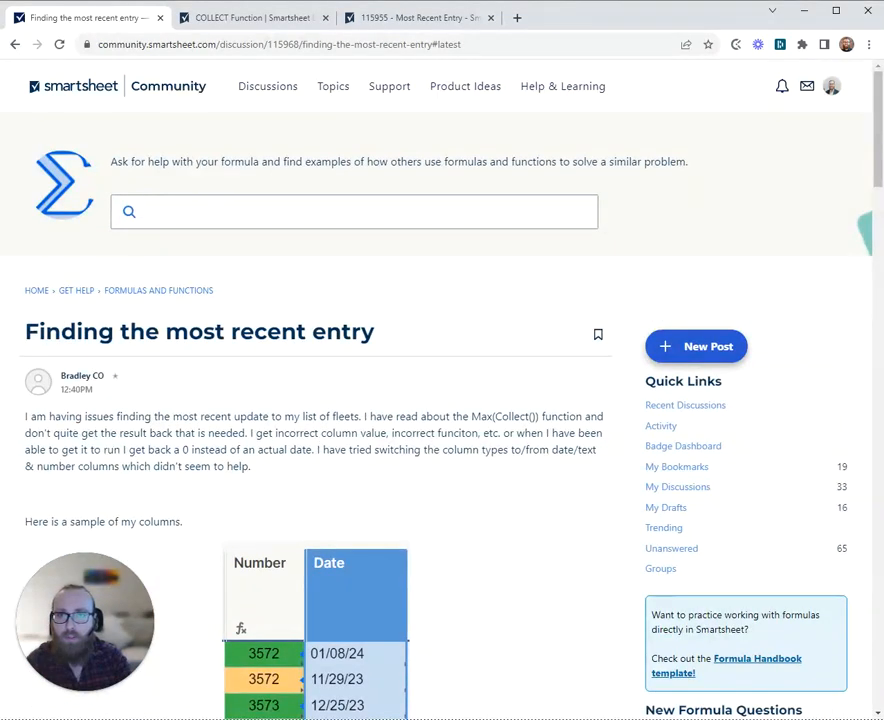
# Step: Review the COLLECT Function help article, covering its syntax, usage notes and example formulas
pyautogui.click(232, 17)
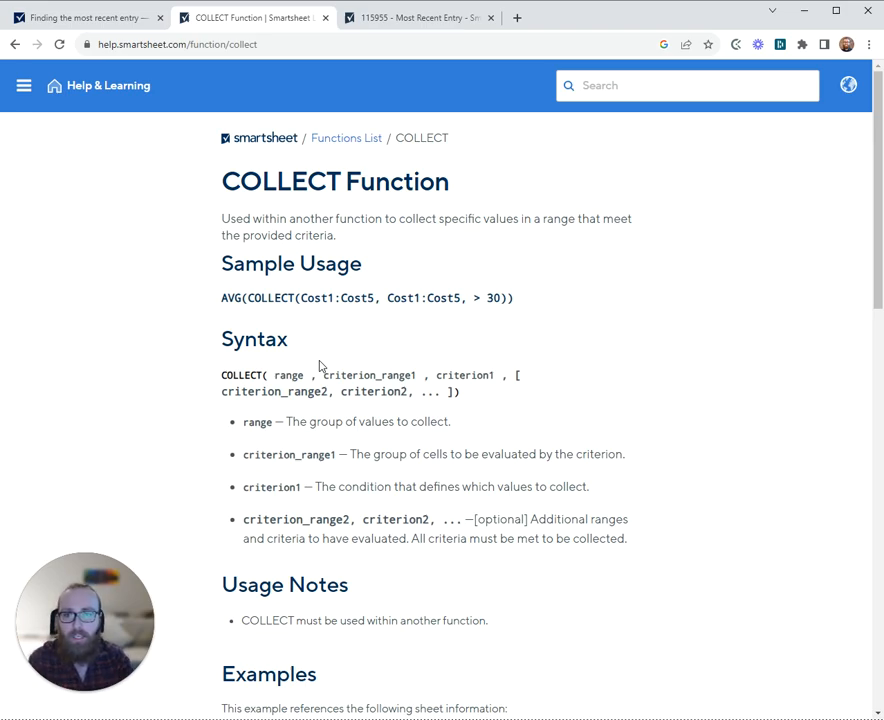
pyautogui.scroll(-5, 320, 366)
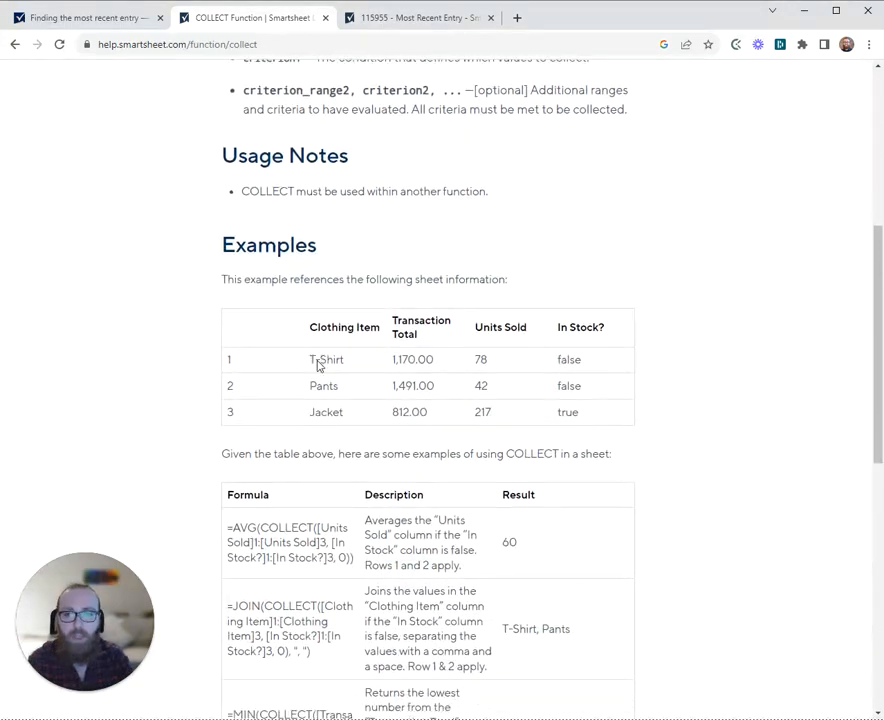
pyautogui.scroll(-1, 318, 366)
pyautogui.scroll(-1, 278, 592)
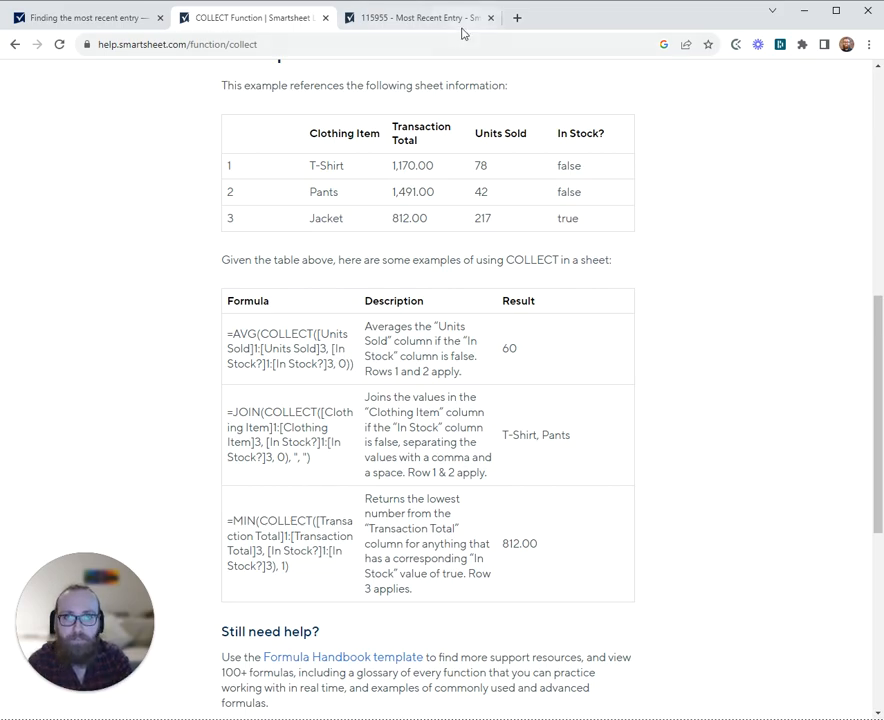
# Step: Switch to the 115955 - Most Recent Entry sheet and examine its Fleet Number, Date, Recent Date and Recent Value columns
pyautogui.click(414, 19)
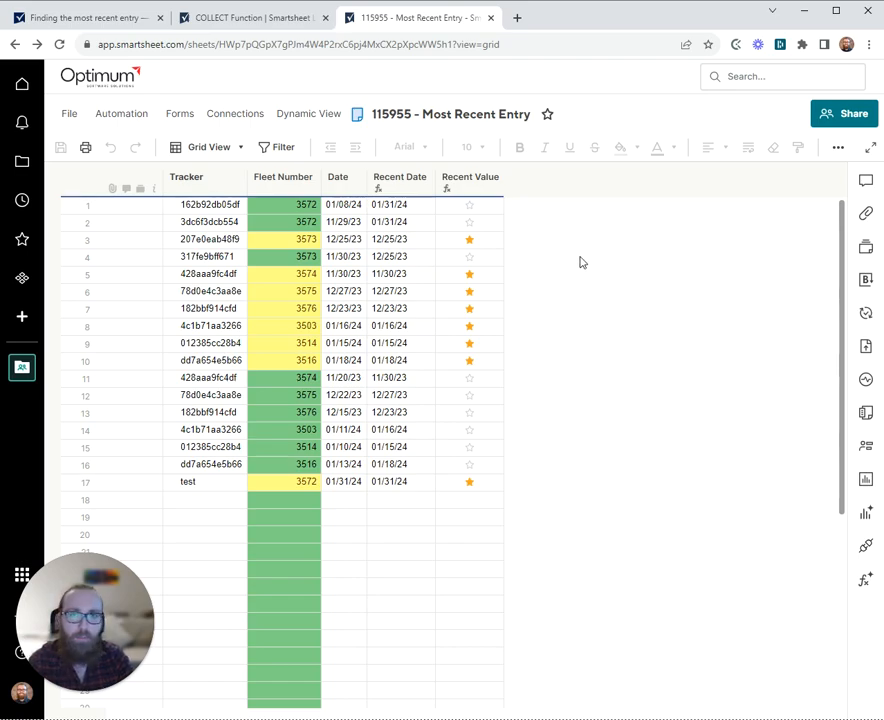
pyautogui.click(276, 205)
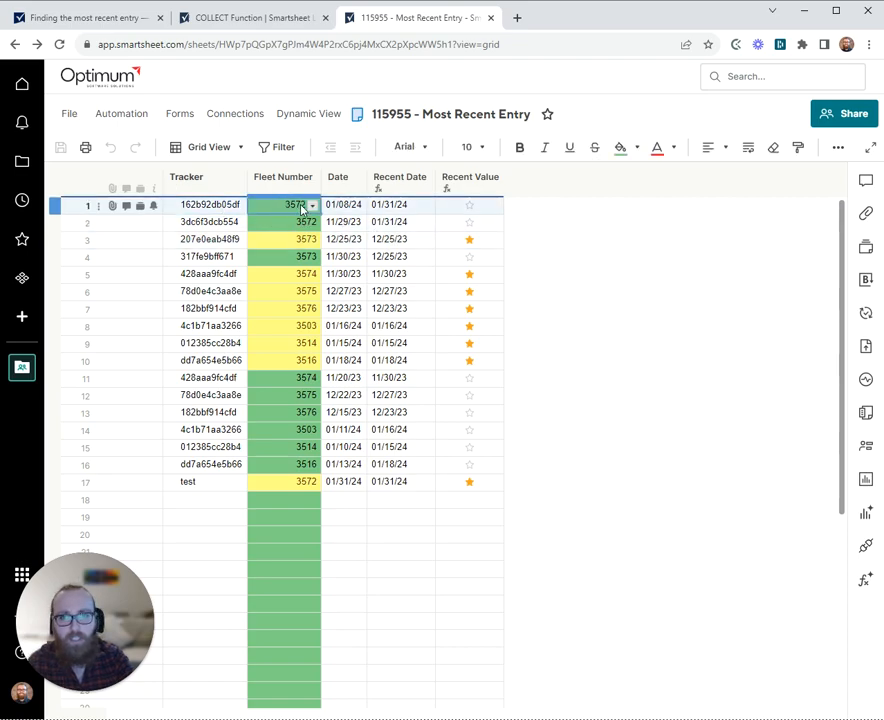
pyautogui.click(345, 206)
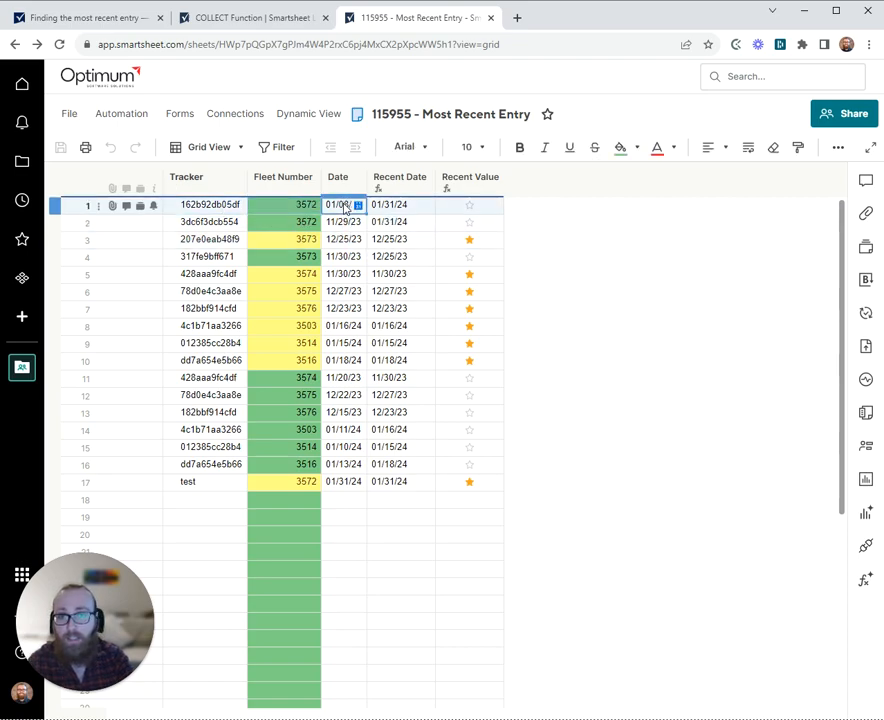
pyautogui.click(405, 180)
pyautogui.keyDown('shift'); pyautogui.click(470, 180); pyautogui.keyUp('shift')
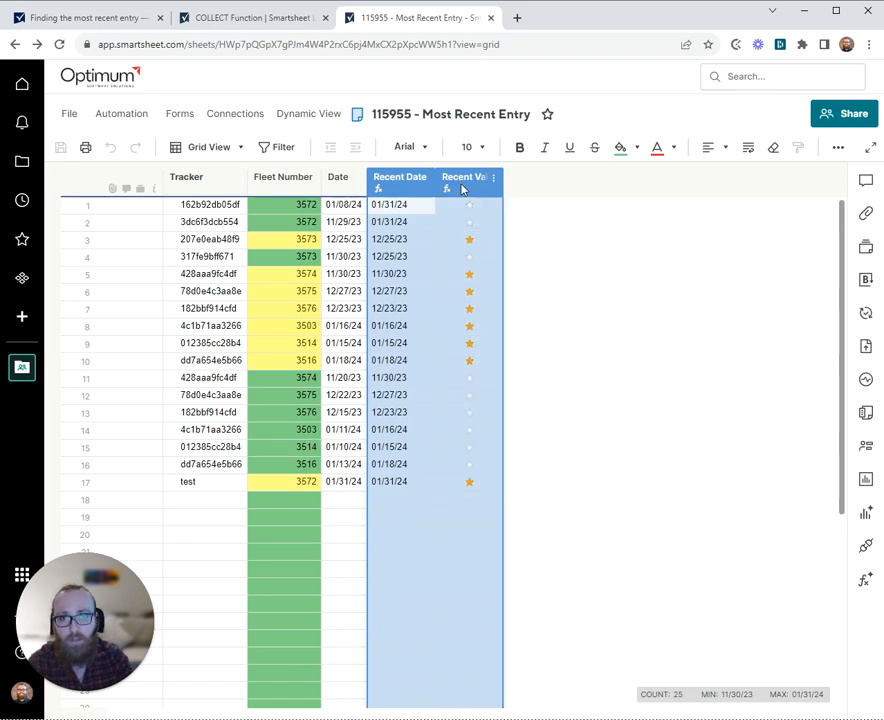
pyautogui.click(510, 238)
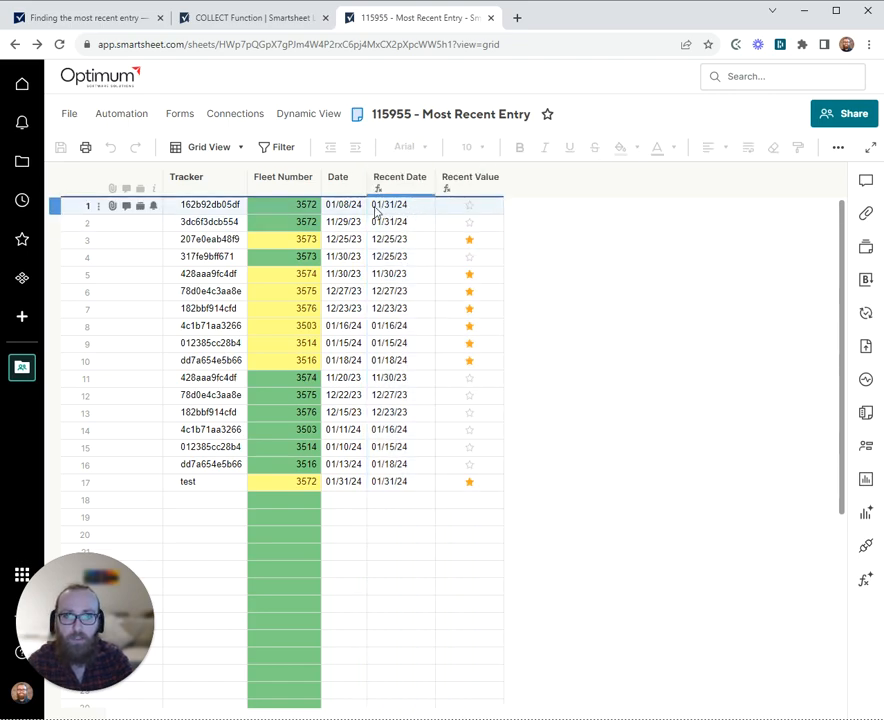
pyautogui.click(305, 206)
pyautogui.moveTo(308, 208); pyautogui.dragTo(308, 219)
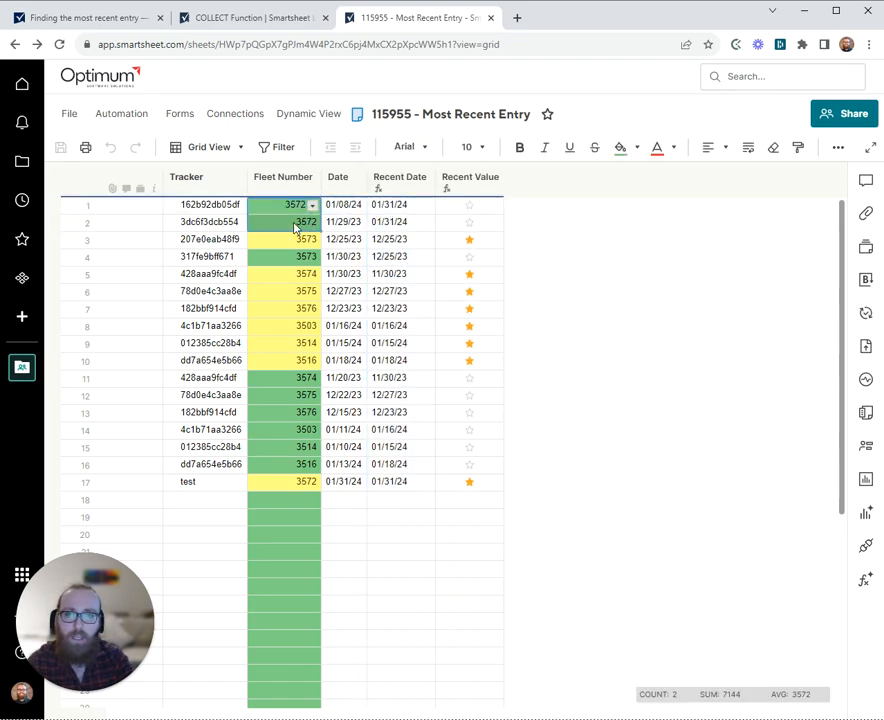
pyautogui.click(288, 219)
pyautogui.click(287, 206)
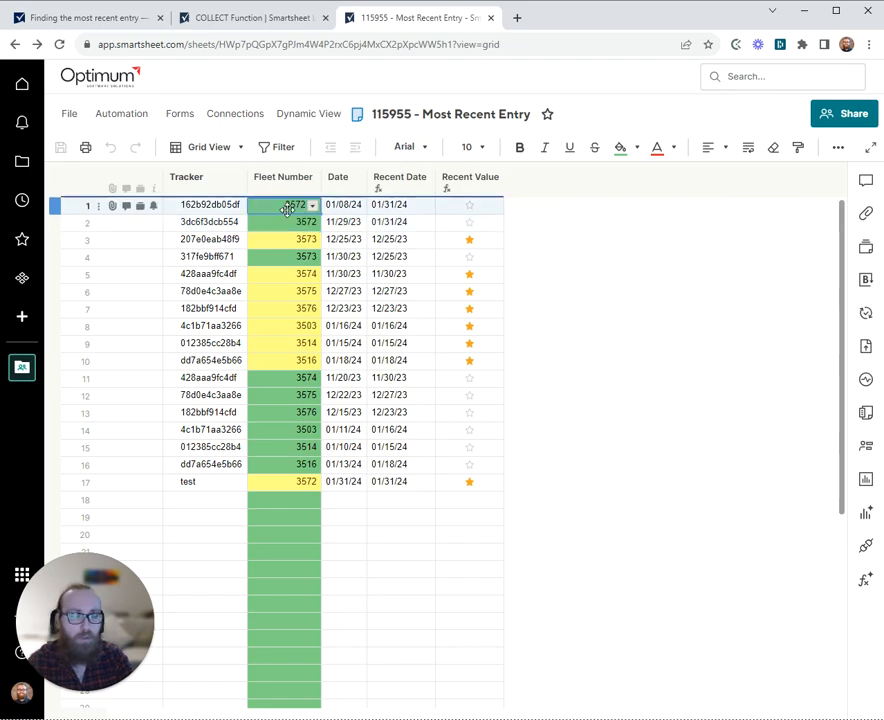
# Step: Create an unnamed filter on the Fleet Number column that shows only rows where the value is one of 3572
pyautogui.click(290, 186)
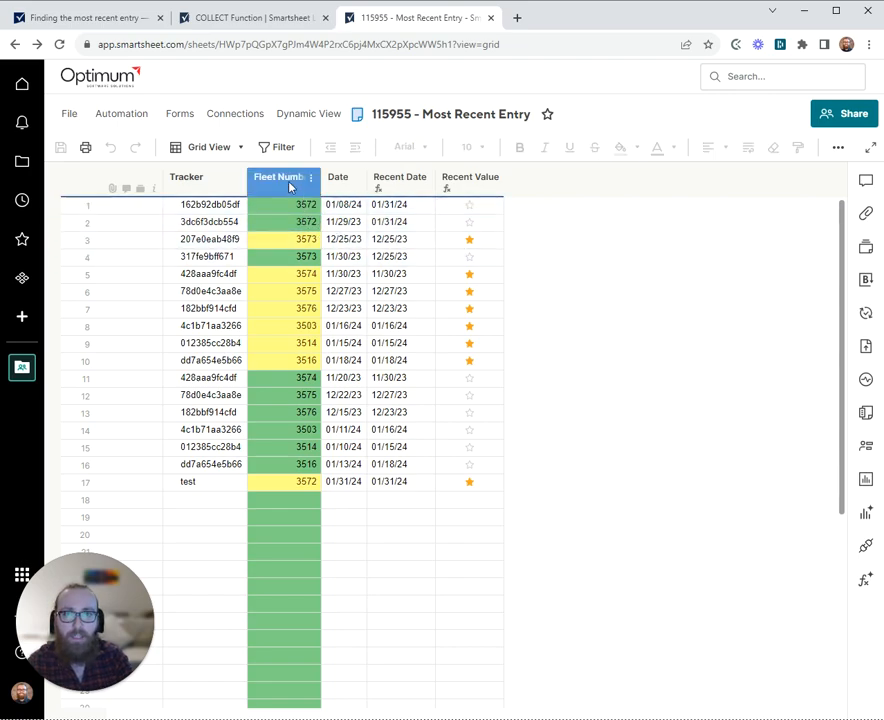
pyautogui.rightClick(290, 186)
pyautogui.click(358, 337)
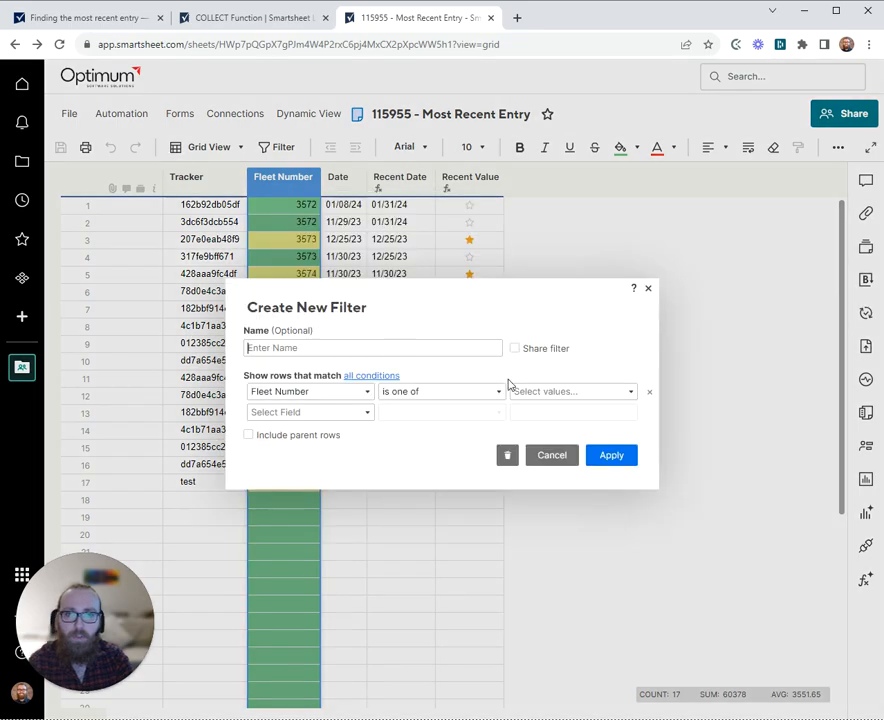
pyautogui.click(523, 390)
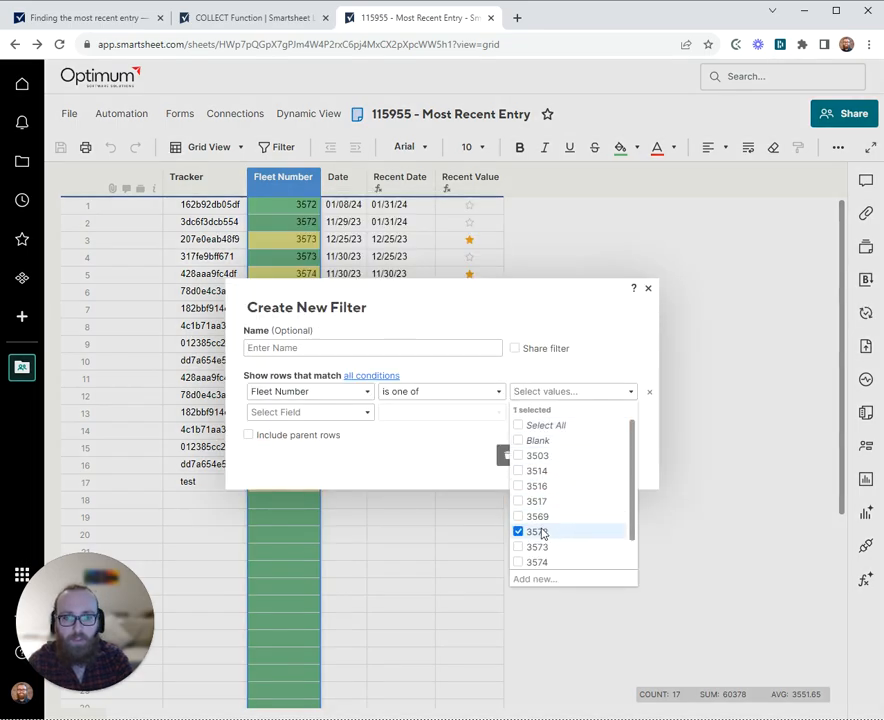
pyautogui.click(537, 532)
pyautogui.click(446, 456)
pyautogui.click(612, 458)
pyautogui.click(601, 339)
pyautogui.moveTo(274, 206); pyautogui.dragTo(290, 243)
pyautogui.click(545, 337)
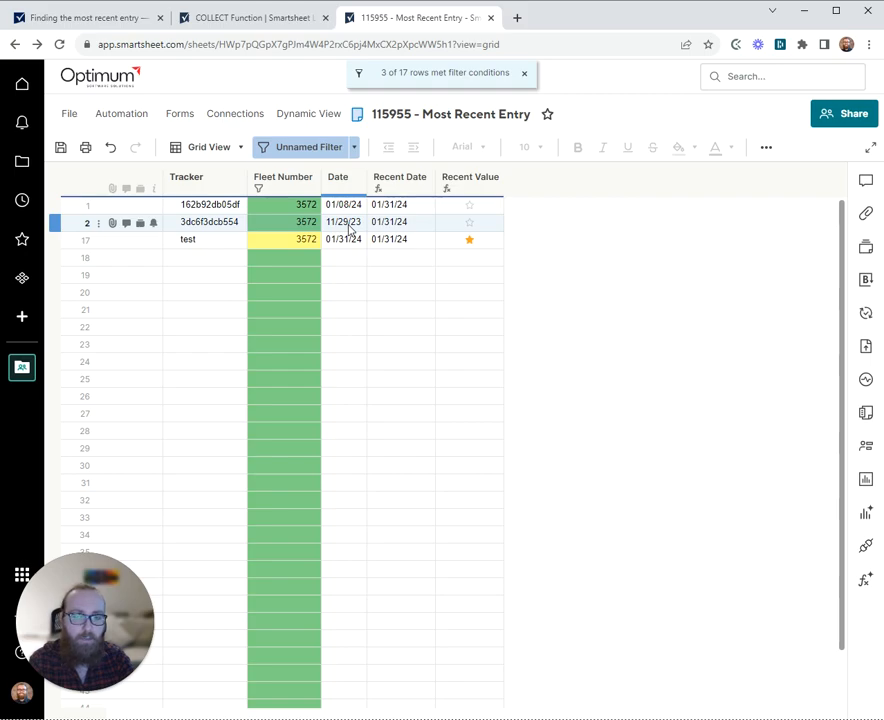
# Step: Select the Date cells of the filtered rows to check their minimum and maximum dates
pyautogui.click(338, 256)
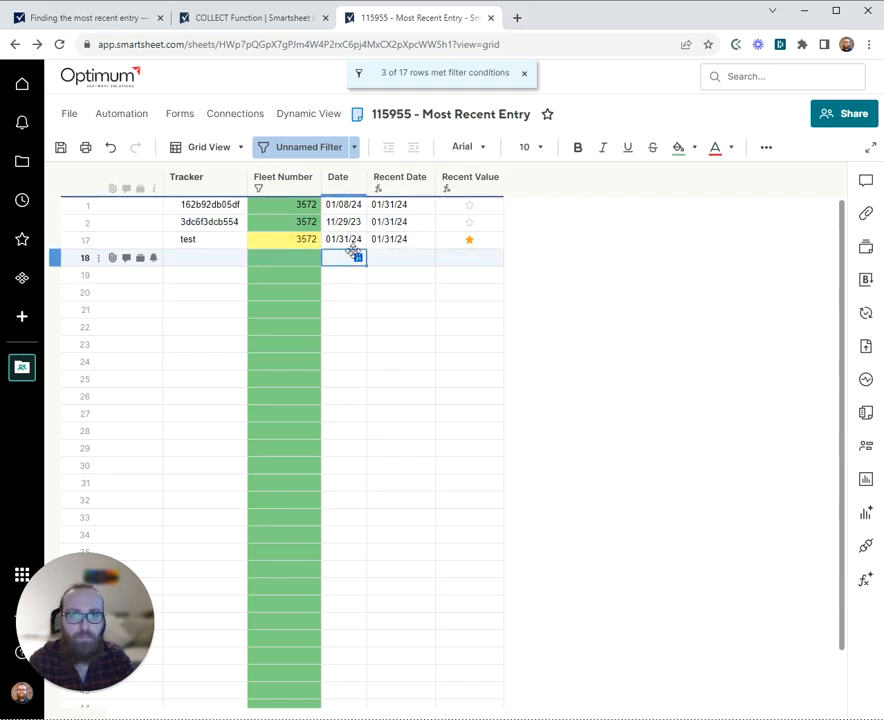
pyautogui.click(349, 246)
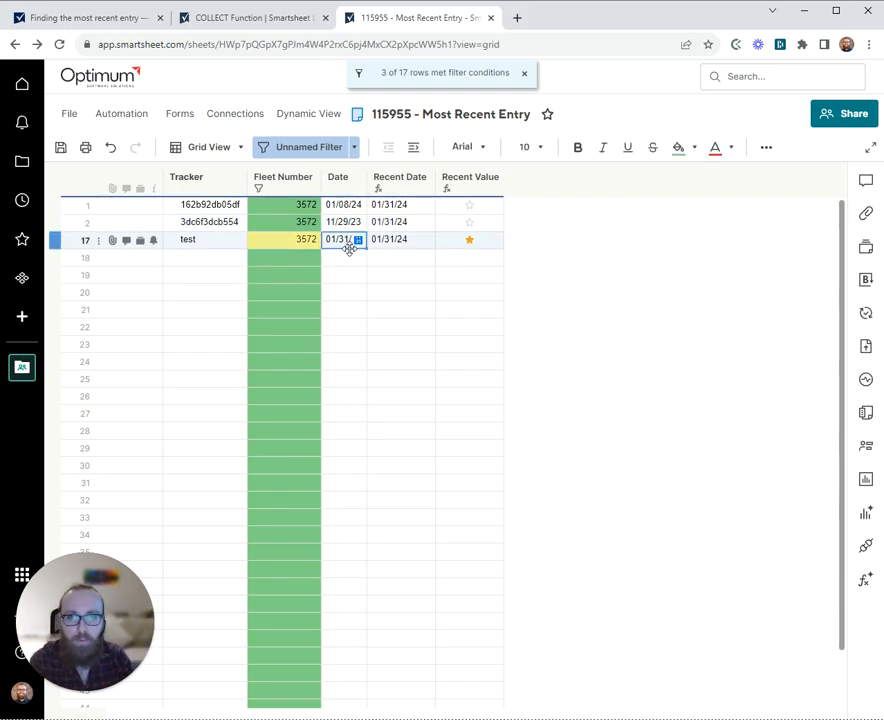
pyautogui.click(356, 273)
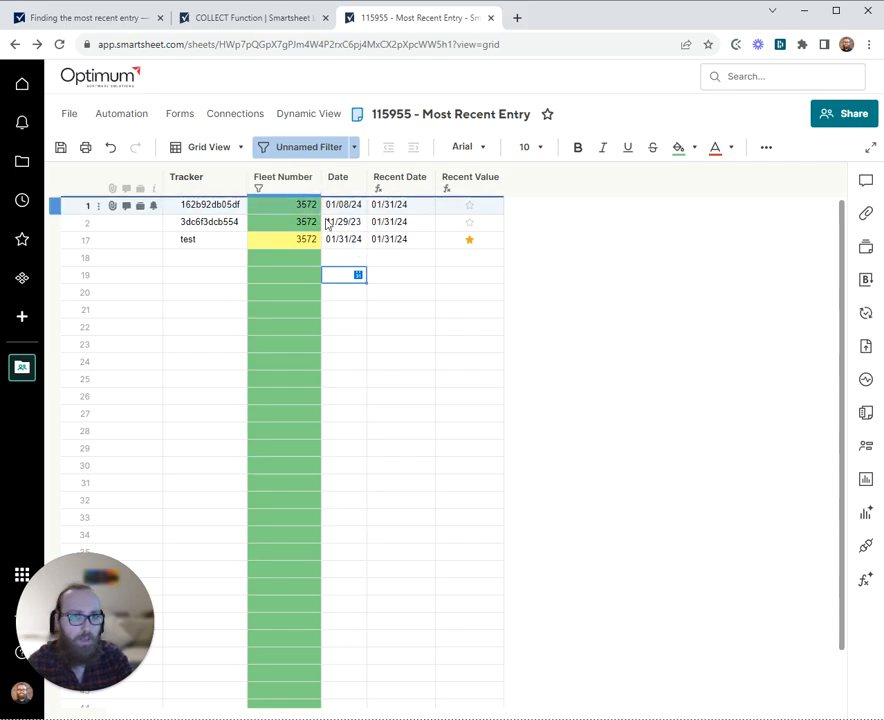
pyautogui.moveTo(343, 208); pyautogui.dragTo(347, 240)
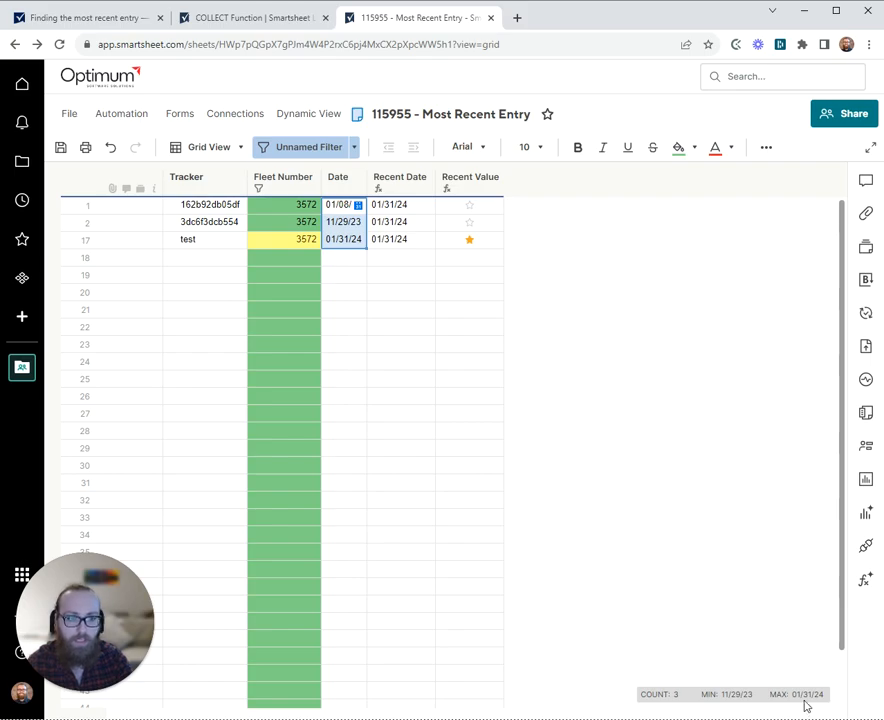
# Step: Inspect the Recent Date column formula from the test row with the filter on, and again with the filter turned off
pyautogui.rightClick(394, 241)
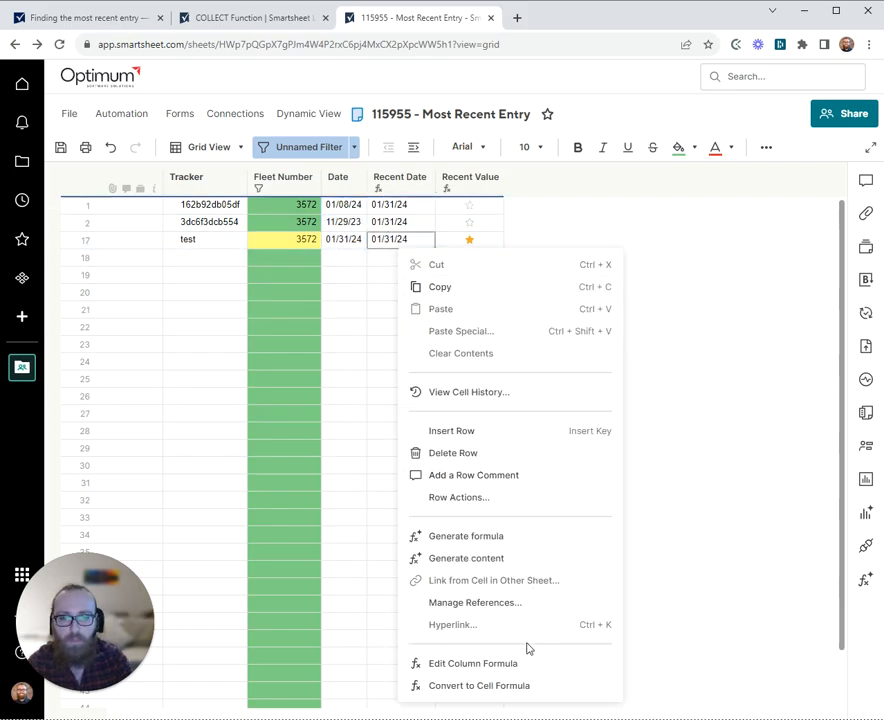
pyautogui.click(481, 663)
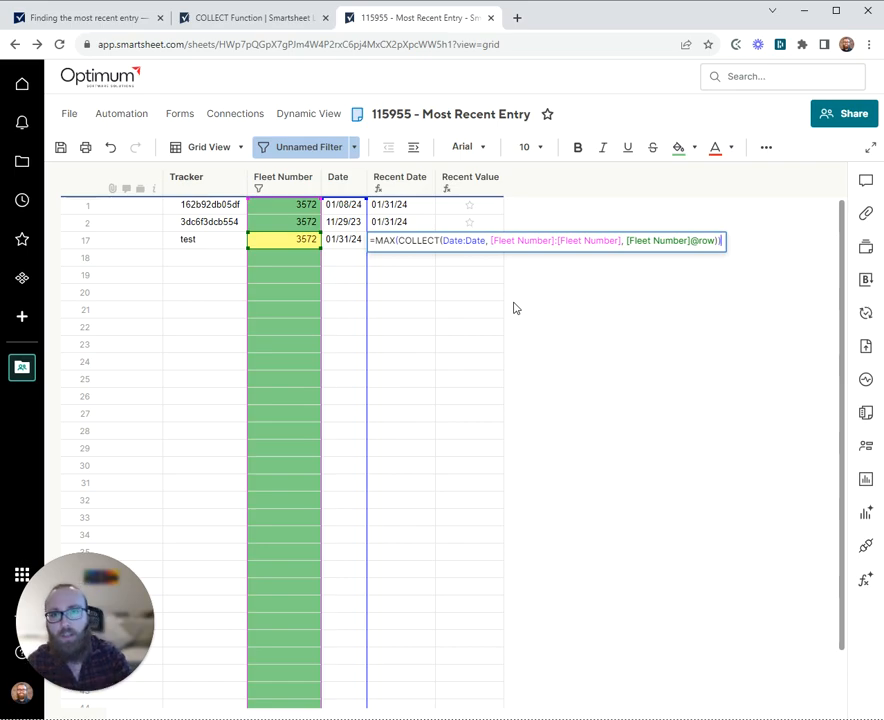
pyautogui.click(295, 150)
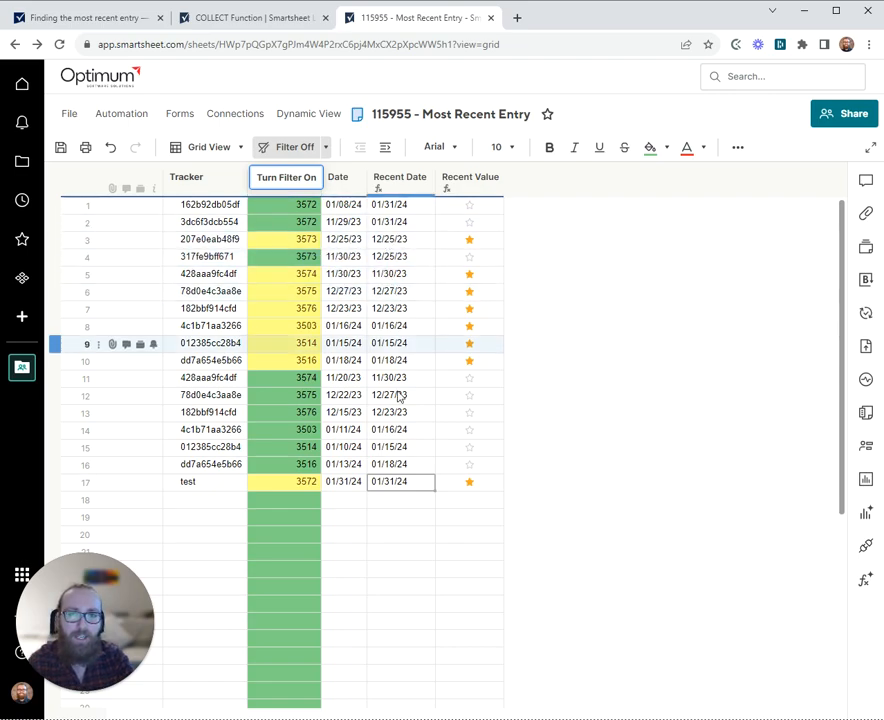
pyautogui.rightClick(397, 481)
pyautogui.click(519, 679)
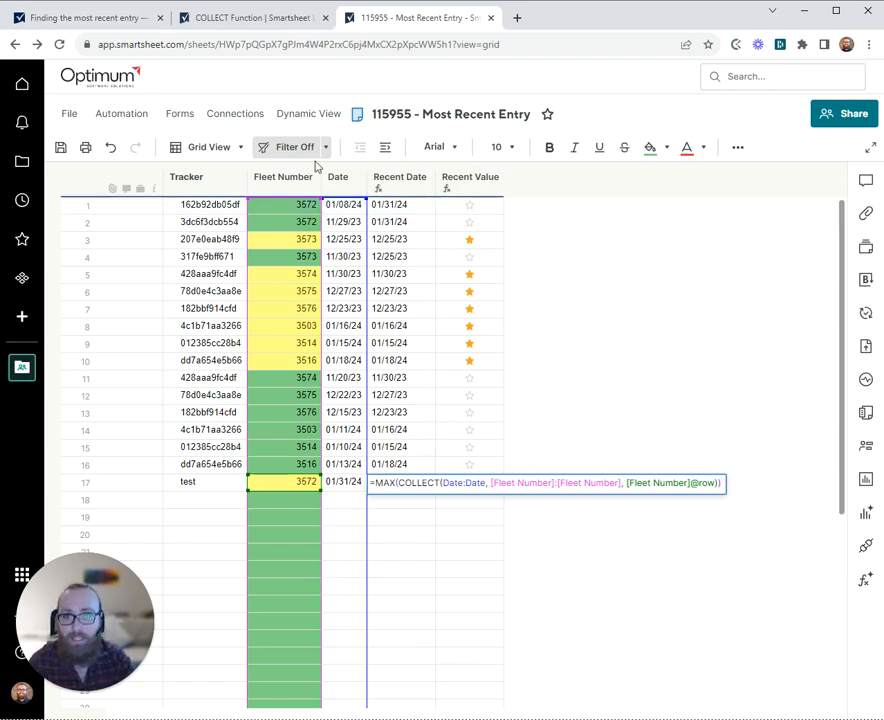
# Step: Reapply the fleet number filter and check the maximum date across the Date cells of the filtered rows
pyautogui.click(278, 147)
pyautogui.moveTo(343, 204); pyautogui.dragTo(345, 239)
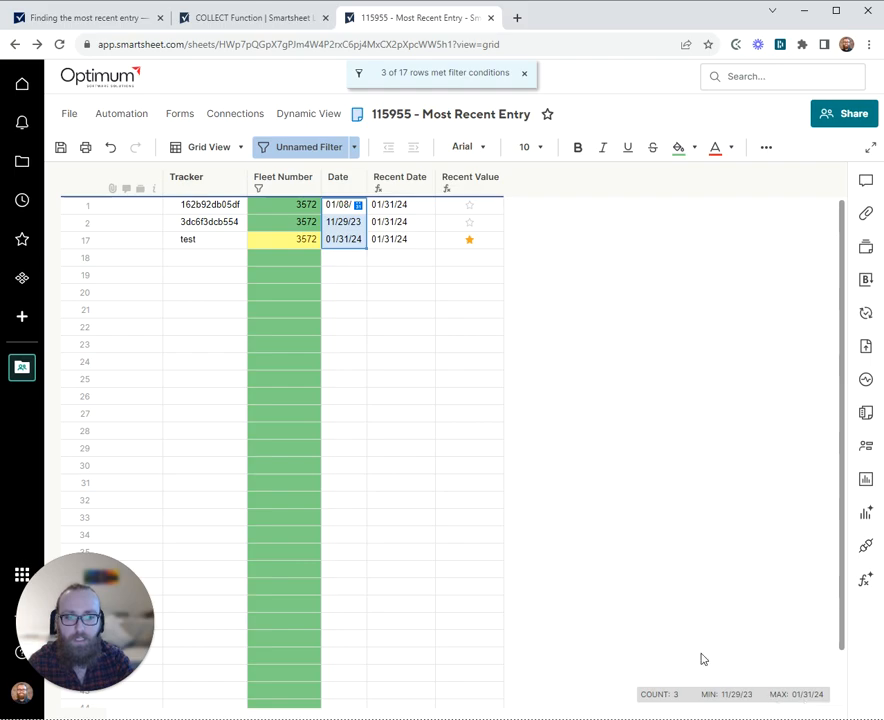
pyautogui.click(604, 290)
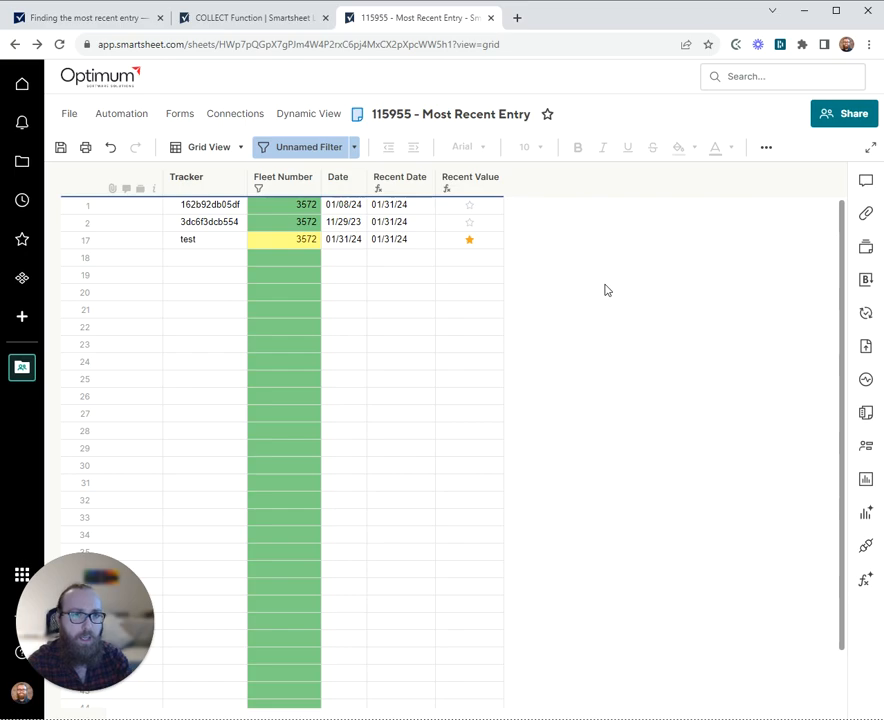
# Step: Turn off the fleet number filter and open the Recent Value column formula from row 1 for review
pyautogui.click(296, 147)
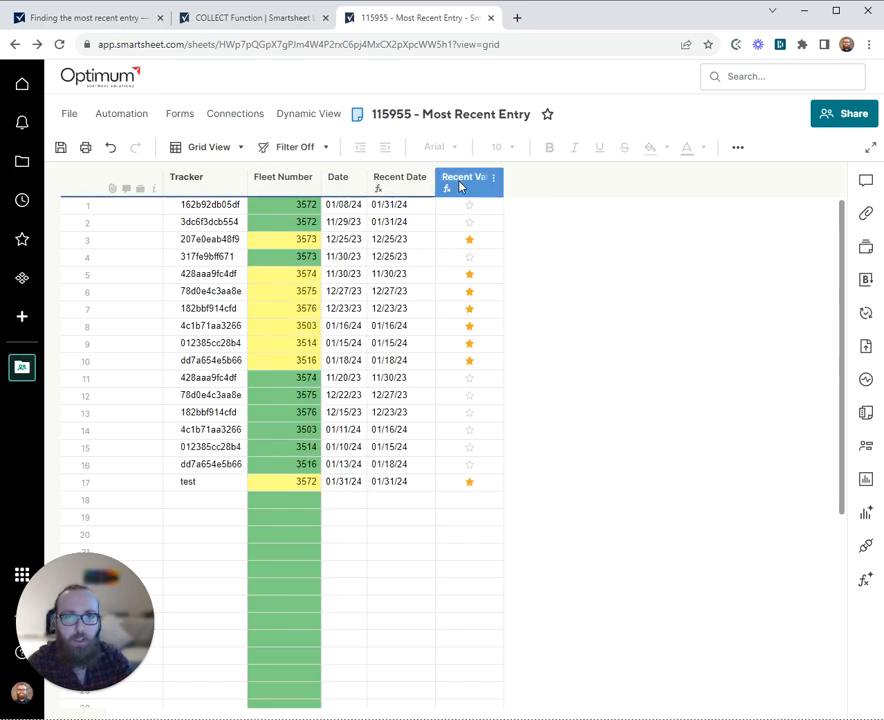
pyautogui.click(480, 180)
pyautogui.rightClick(485, 208)
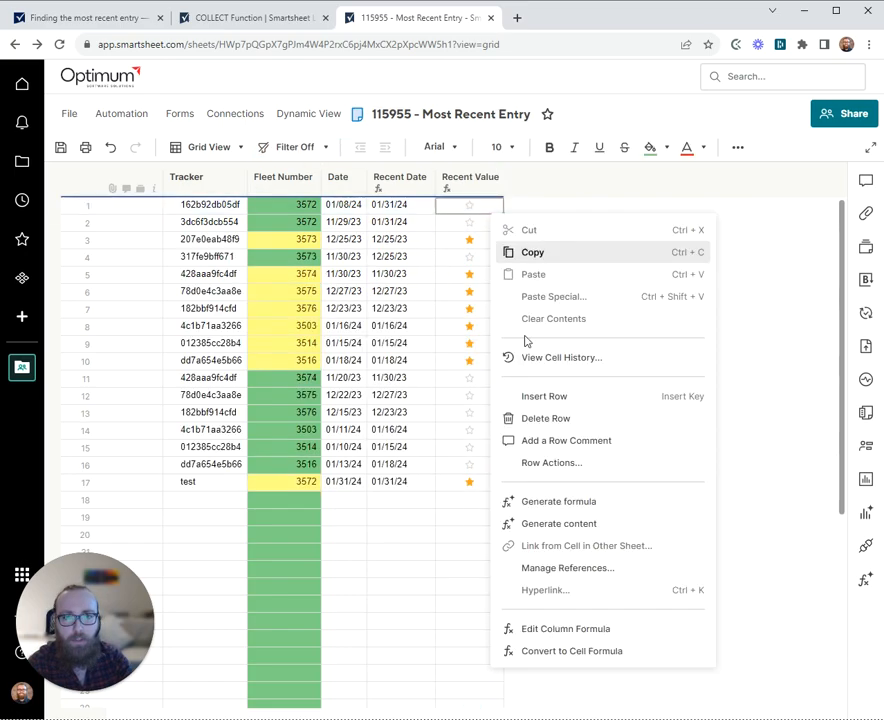
pyautogui.click(566, 630)
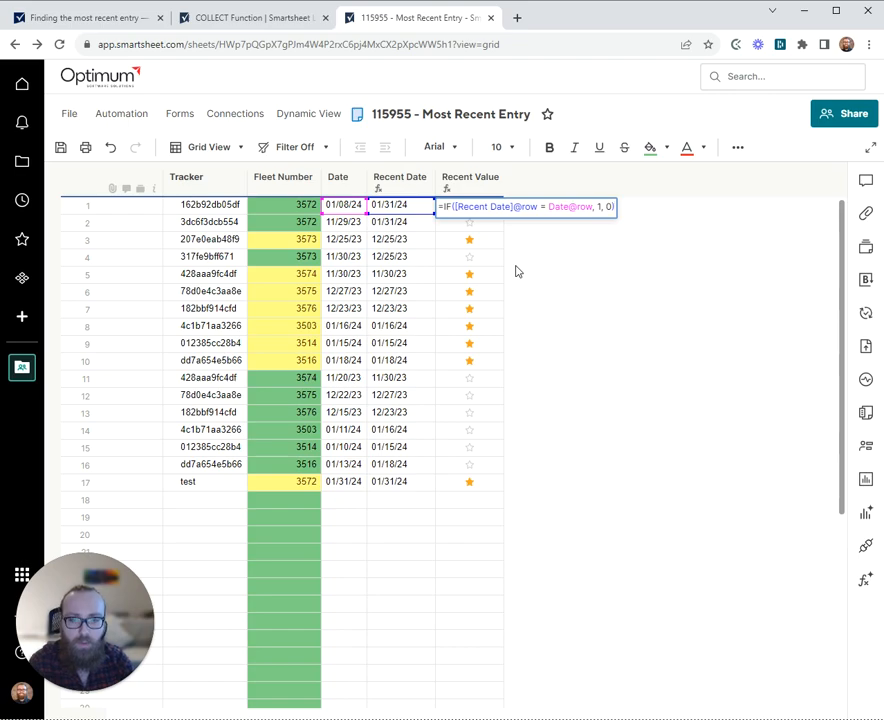
# Step: Review the sheet's conditional formatting rule for the Fleet Number column and close the rules without changes
pyautogui.click(738, 149)
pyautogui.click(371, 174)
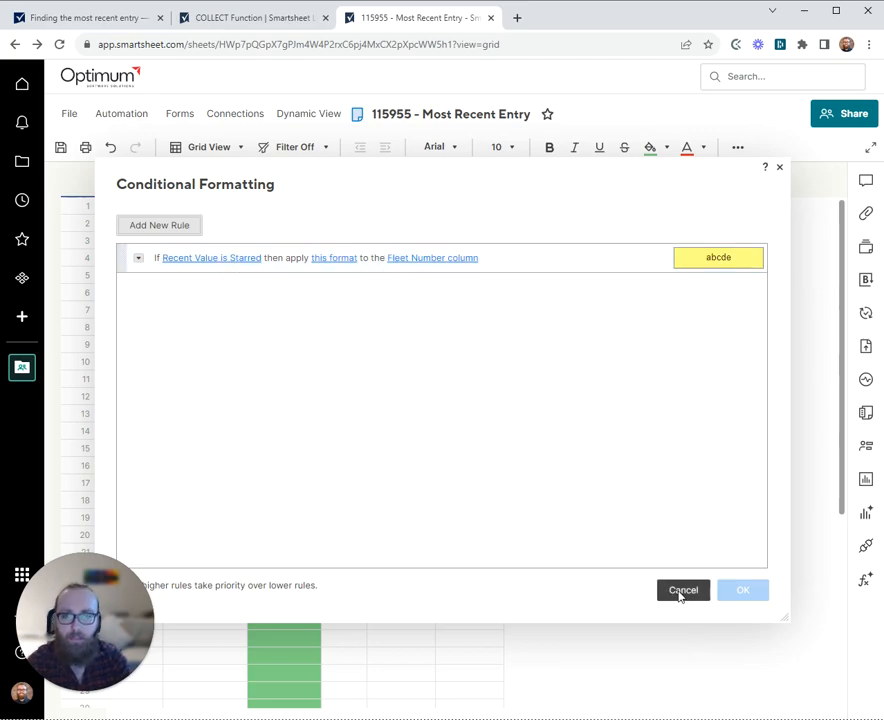
pyautogui.click(683, 590)
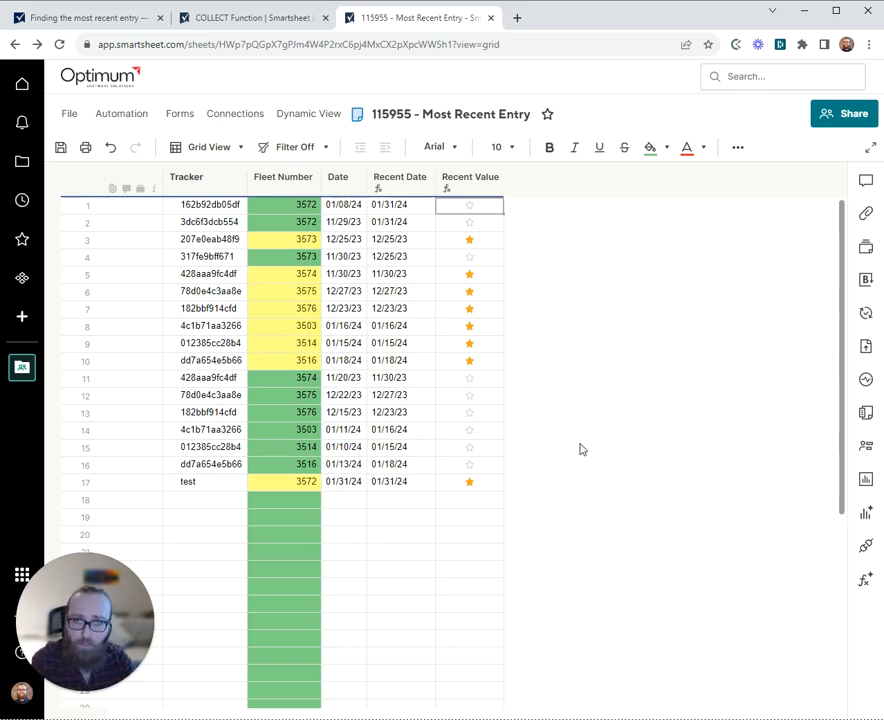